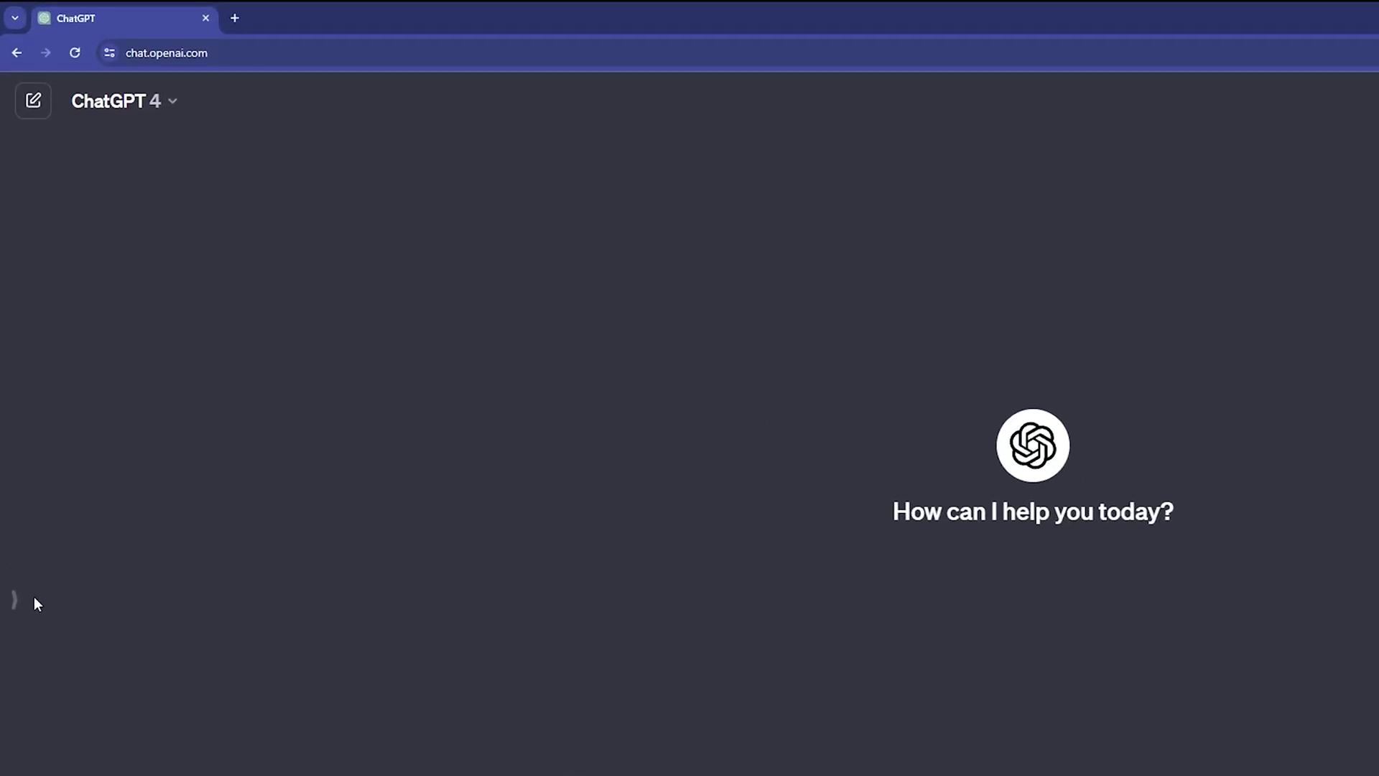
Open Data Analyst from Explore GPTs and send the worldwide vehicle sales presentation request
left_click(15, 601)
left_click(128, 305)
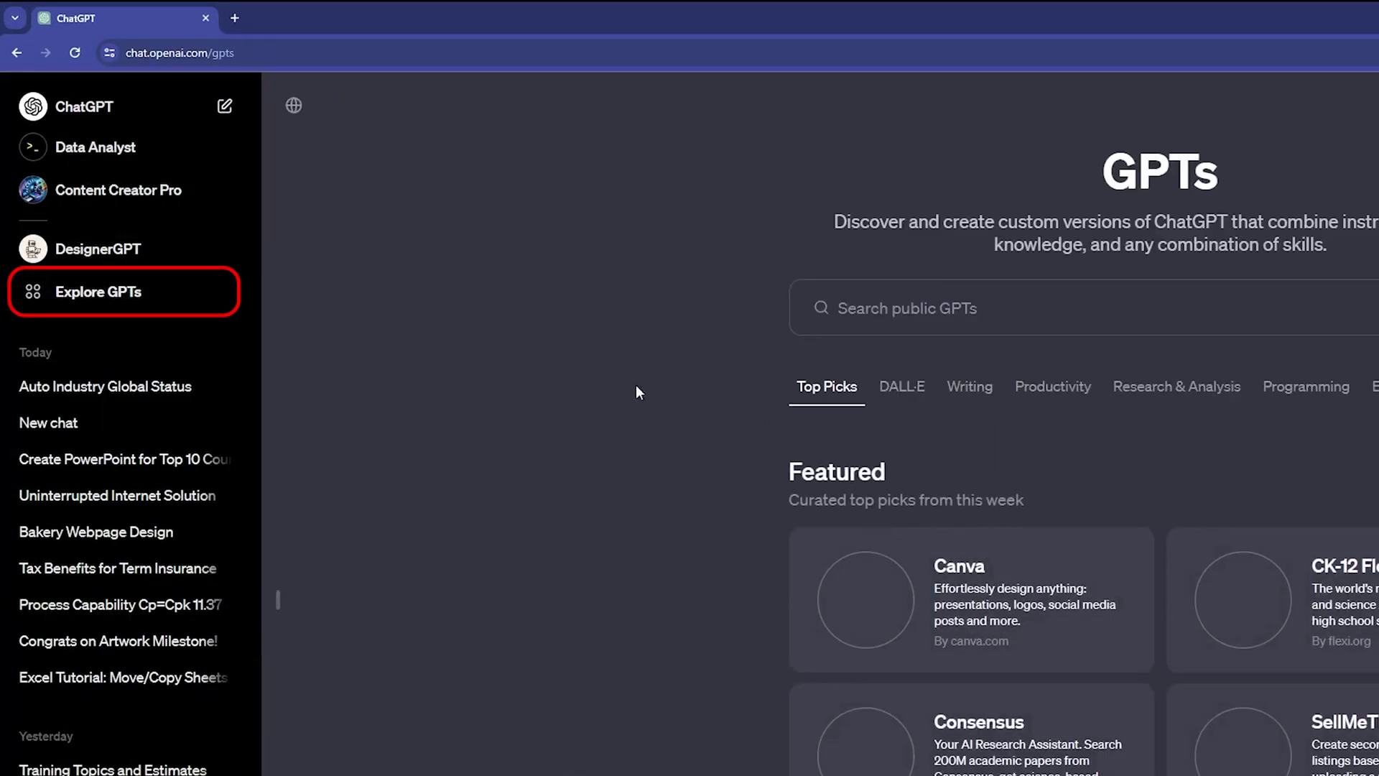
left_click(275, 595)
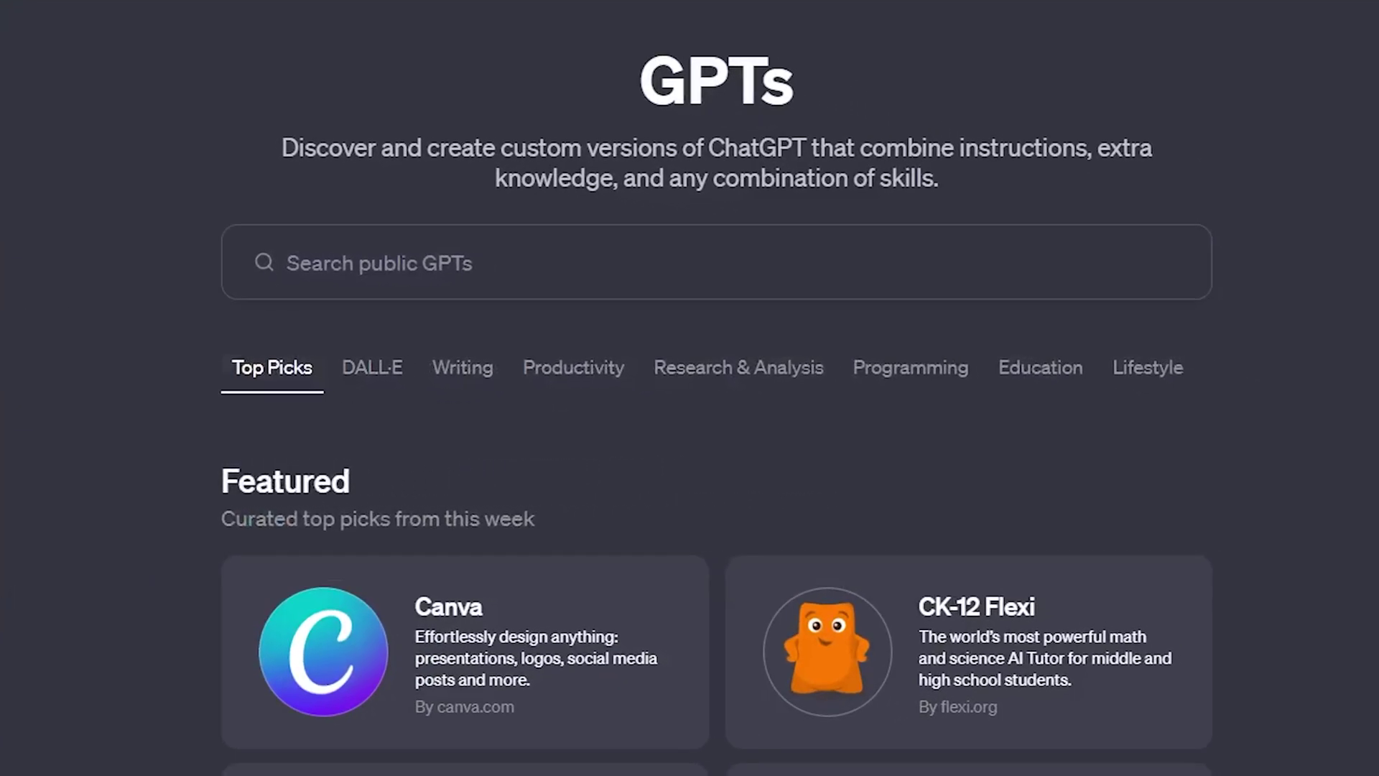
scroll(159, 382, "down", 5)
scroll(158, 382, "down", 5)
scroll(159, 382, "down", 5)
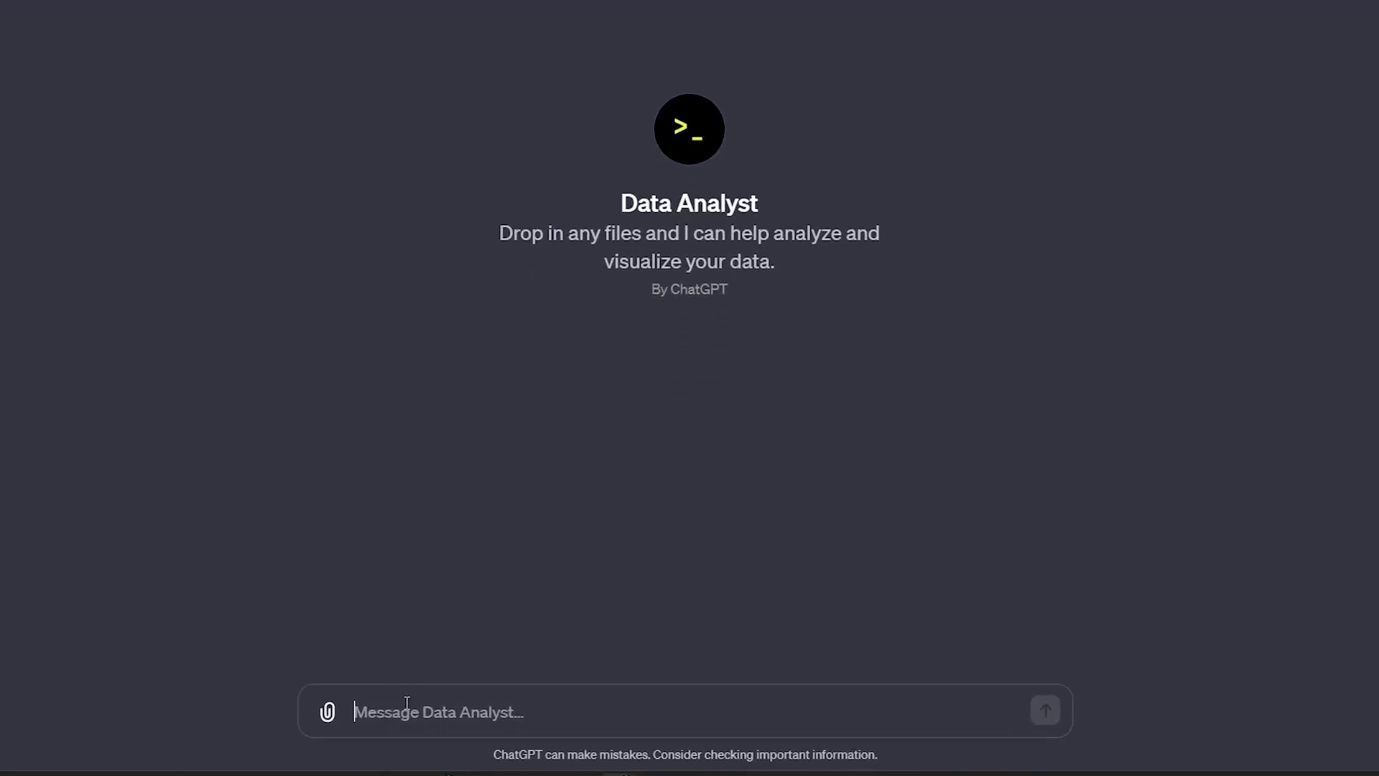
type("Generate a power")
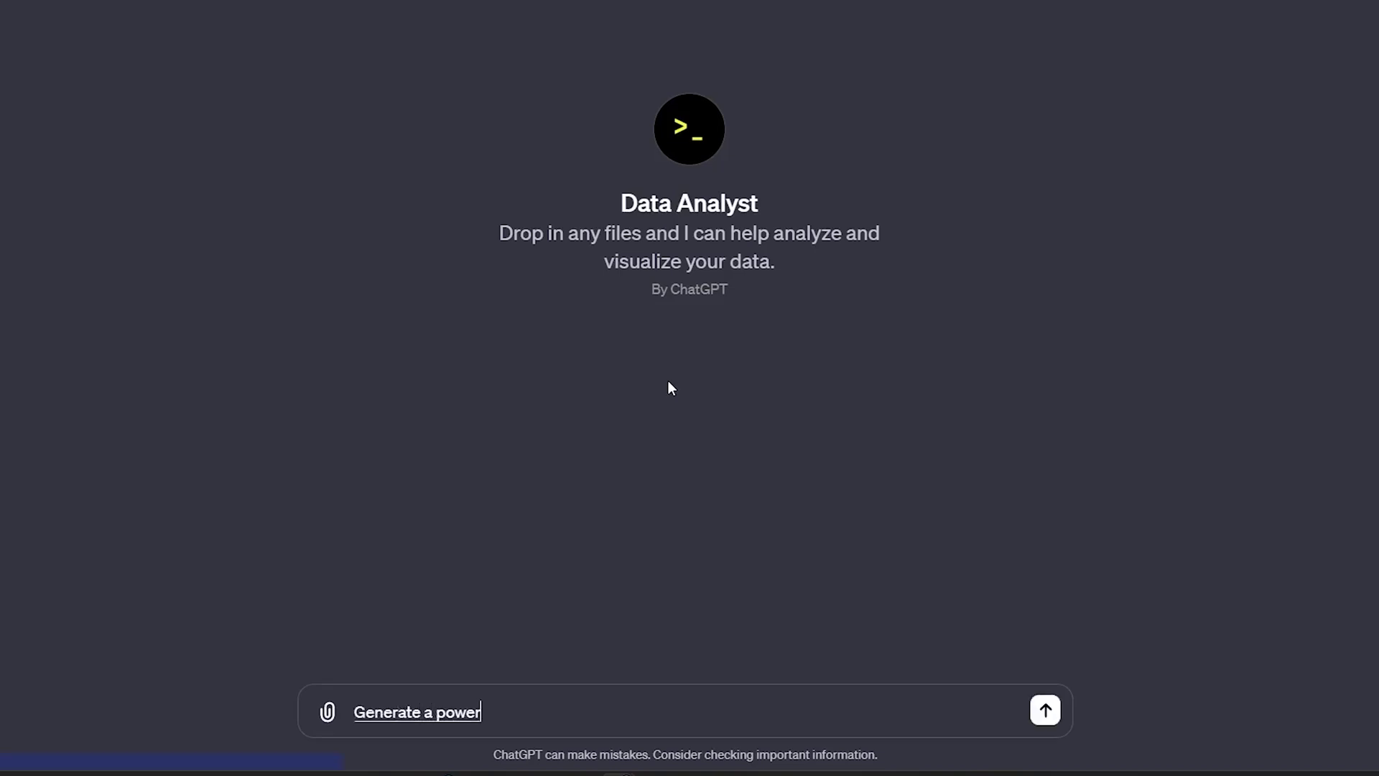
type("point presentation")
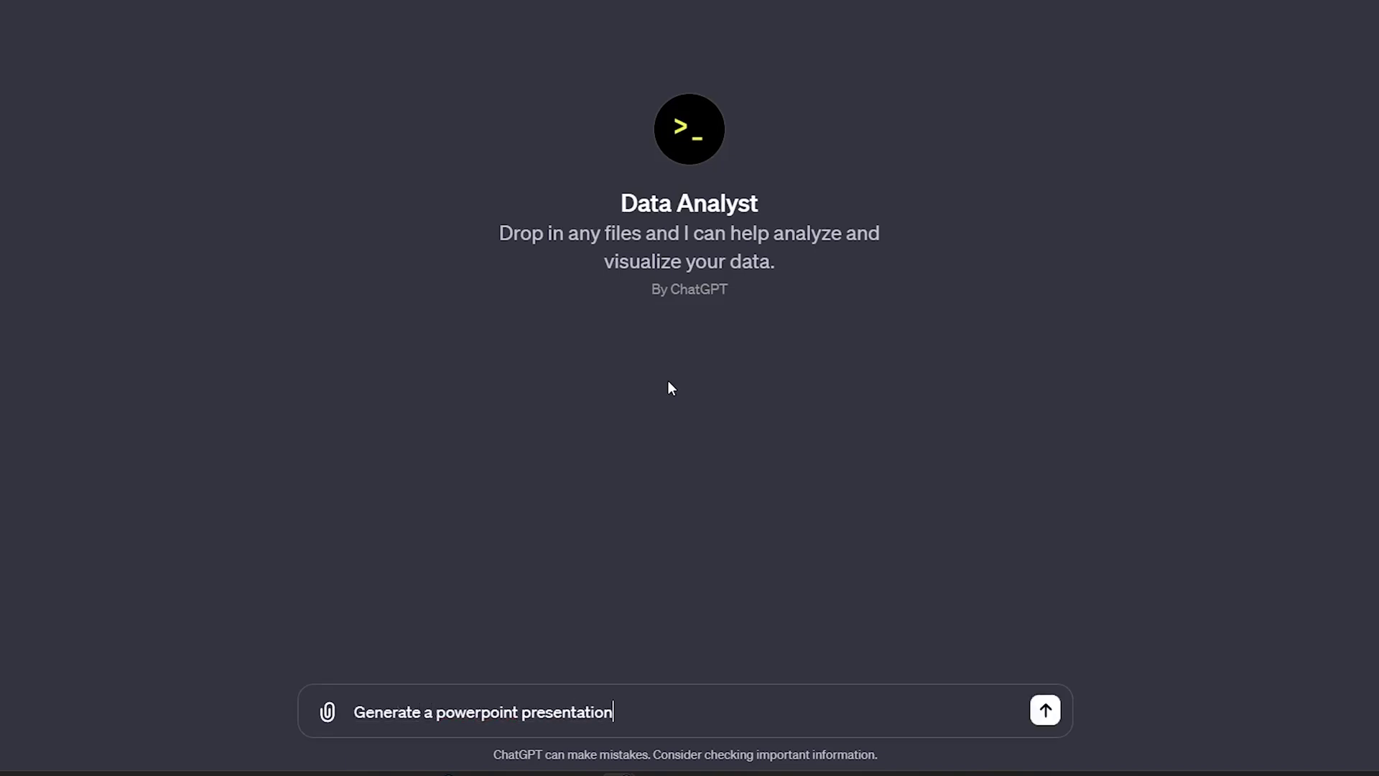
type(" on number of vehicles sold all over the world")
left_click(1040, 712)
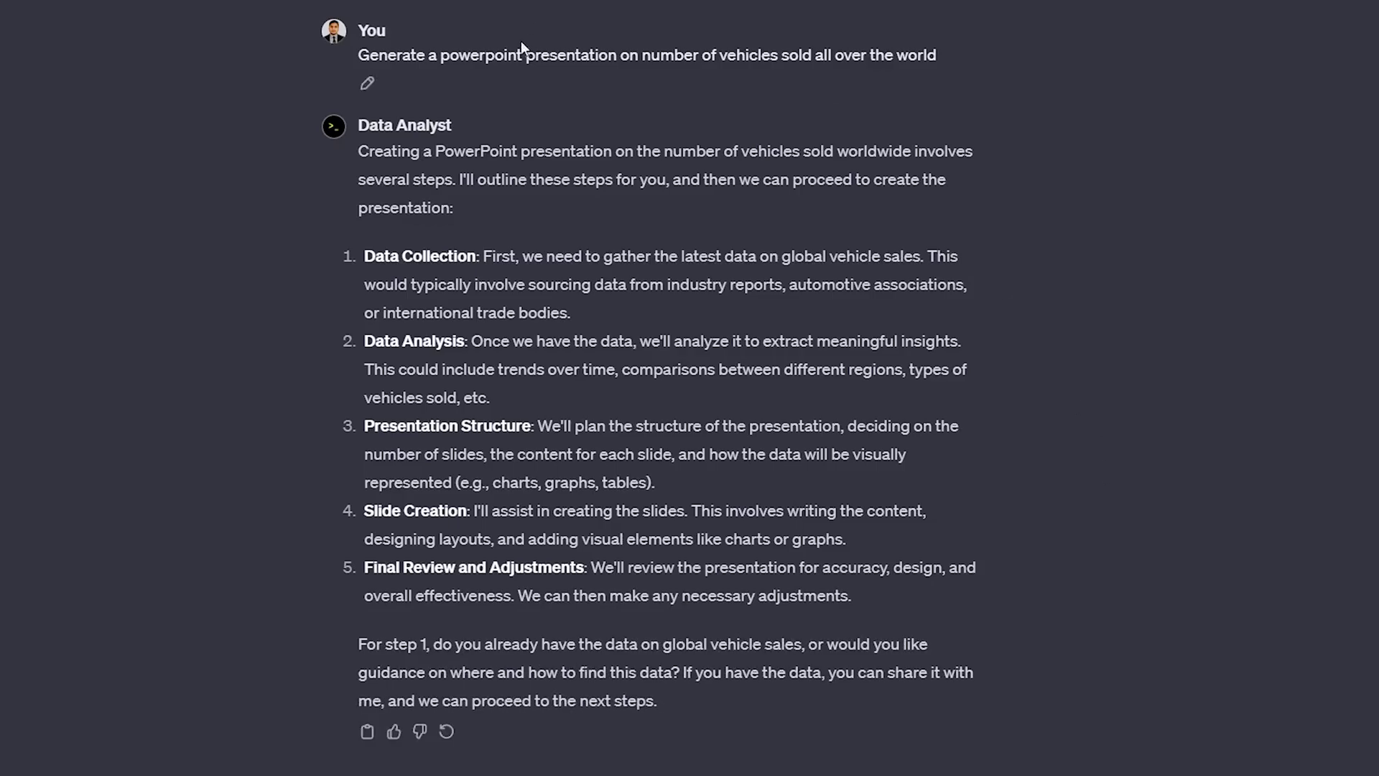
Ask Data Analyst to build the vehicle-sales presentation from 2021 figures
left_click_drag(502, 55, 609, 36)
left_click_drag(783, 46, 885, 50)
left_click(1039, 98)
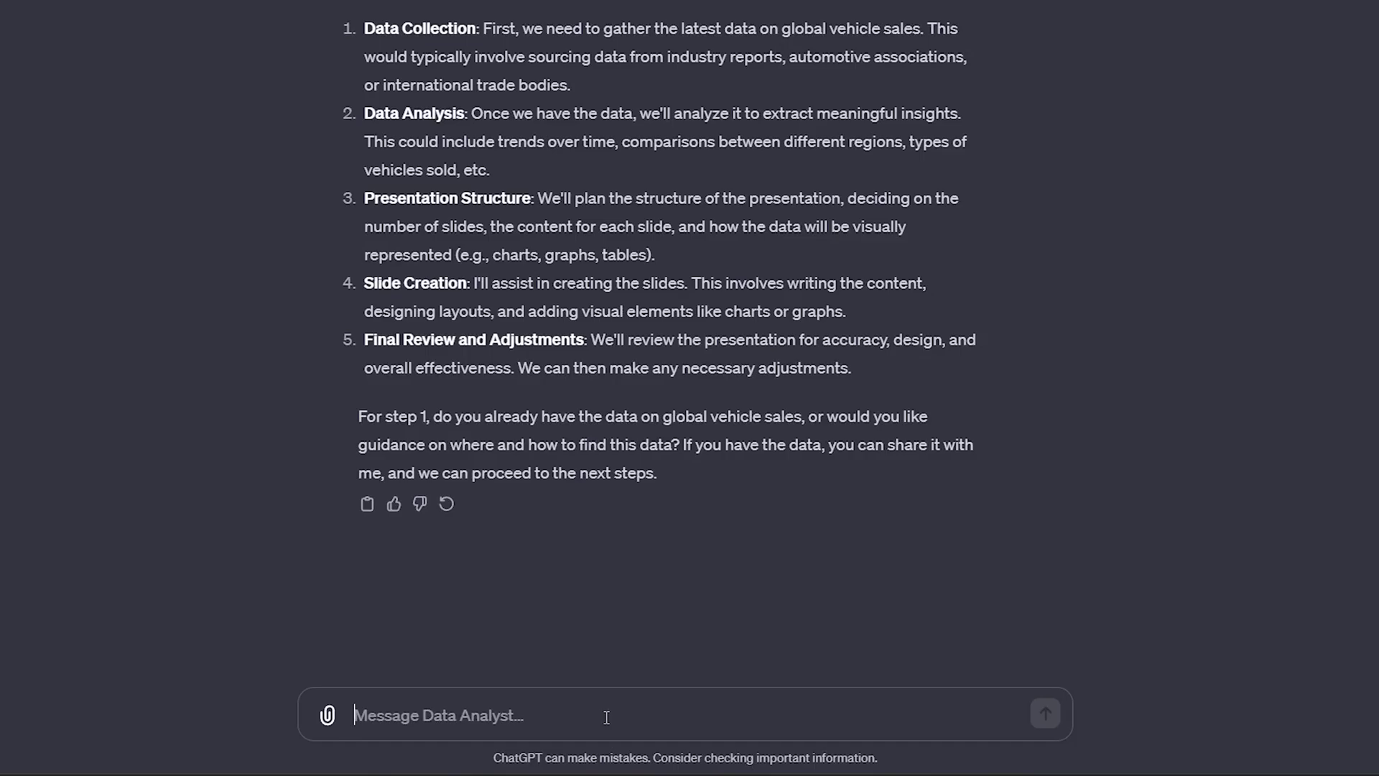
type("So you can consider your twenty twenty one")
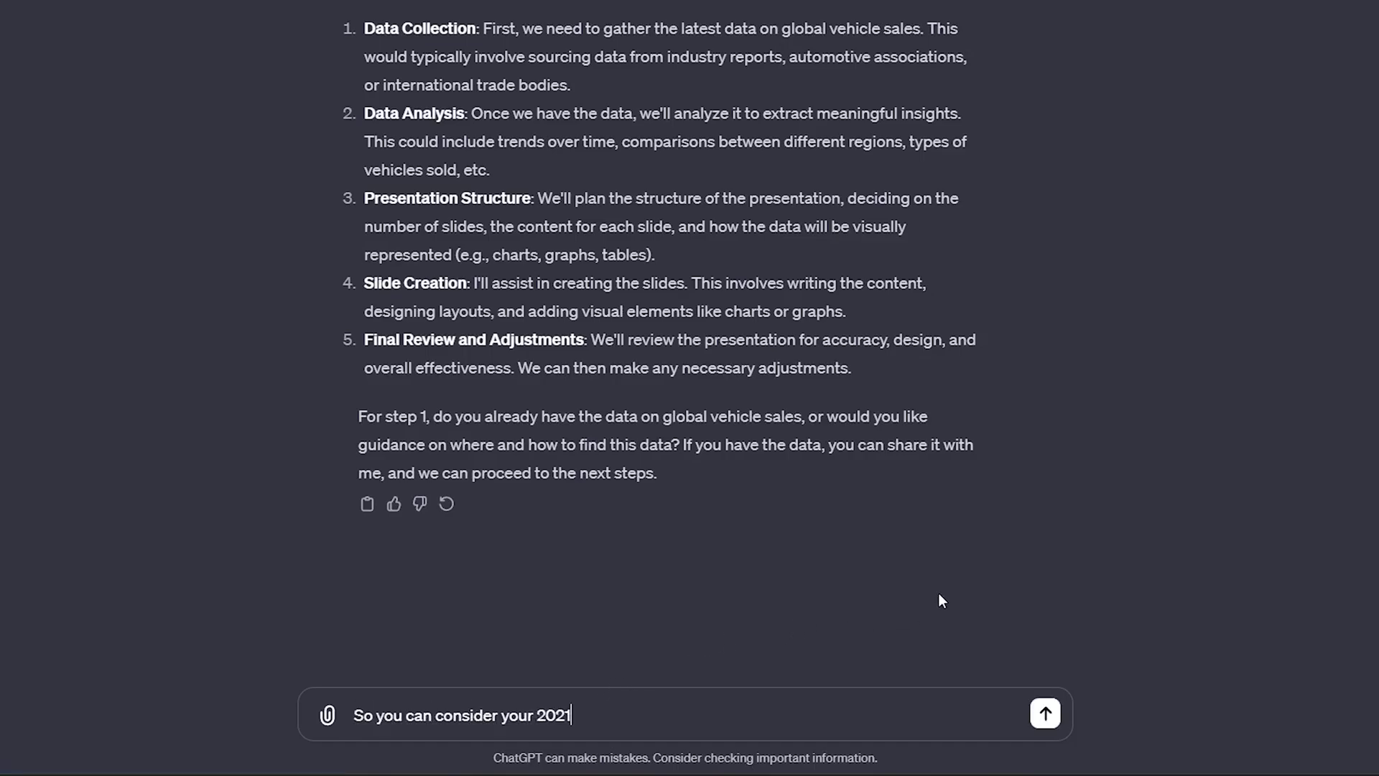
type(" and come up with this whole presentation")
left_click(1045, 719)
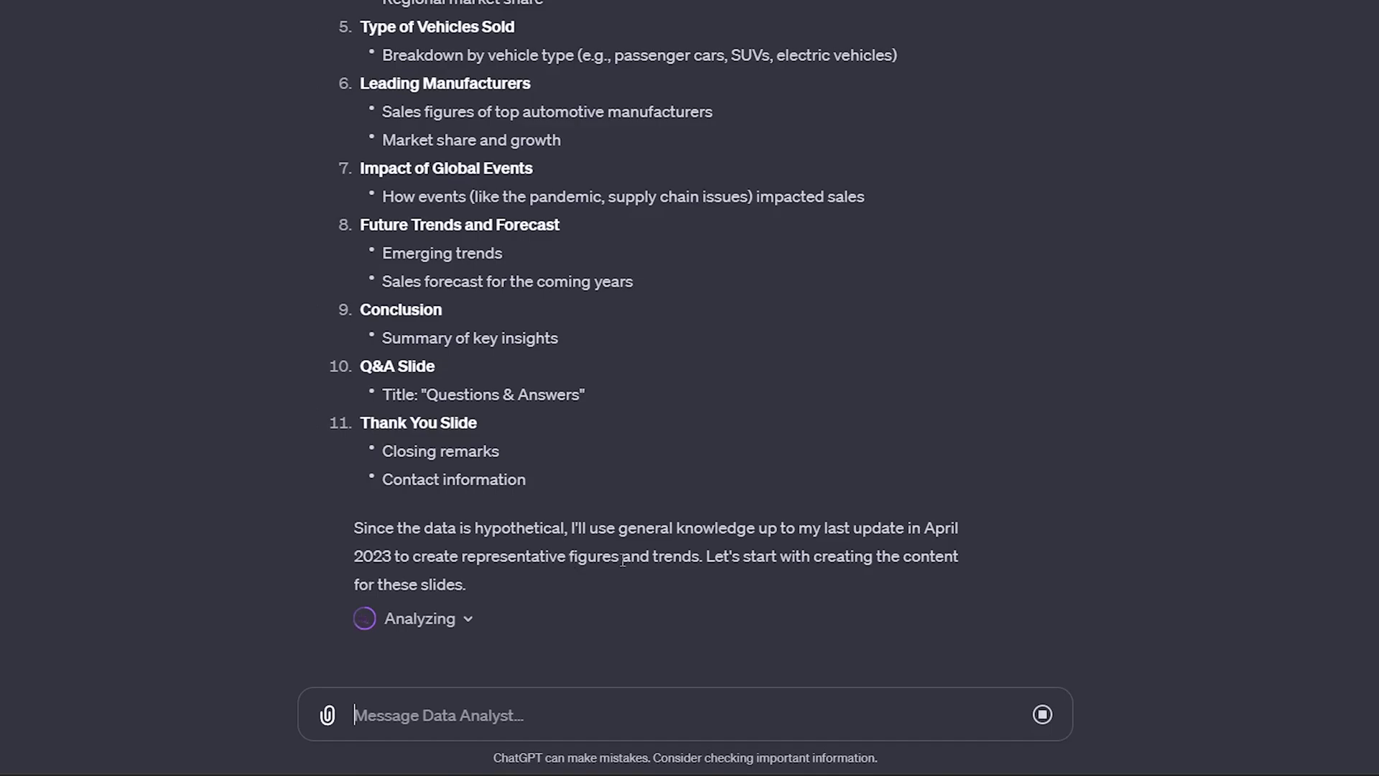
scroll(752, 541, "up", 3)
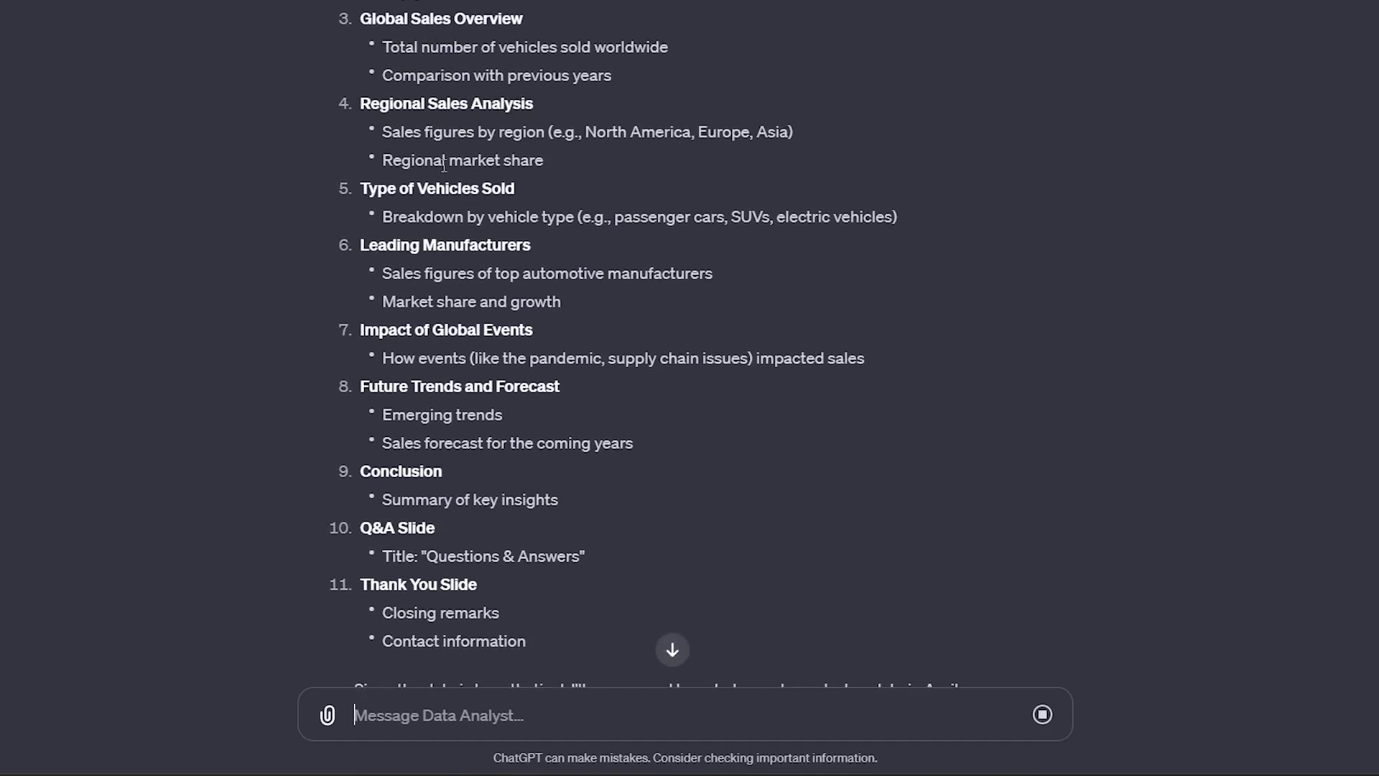
scroll(593, 209, "down", 2)
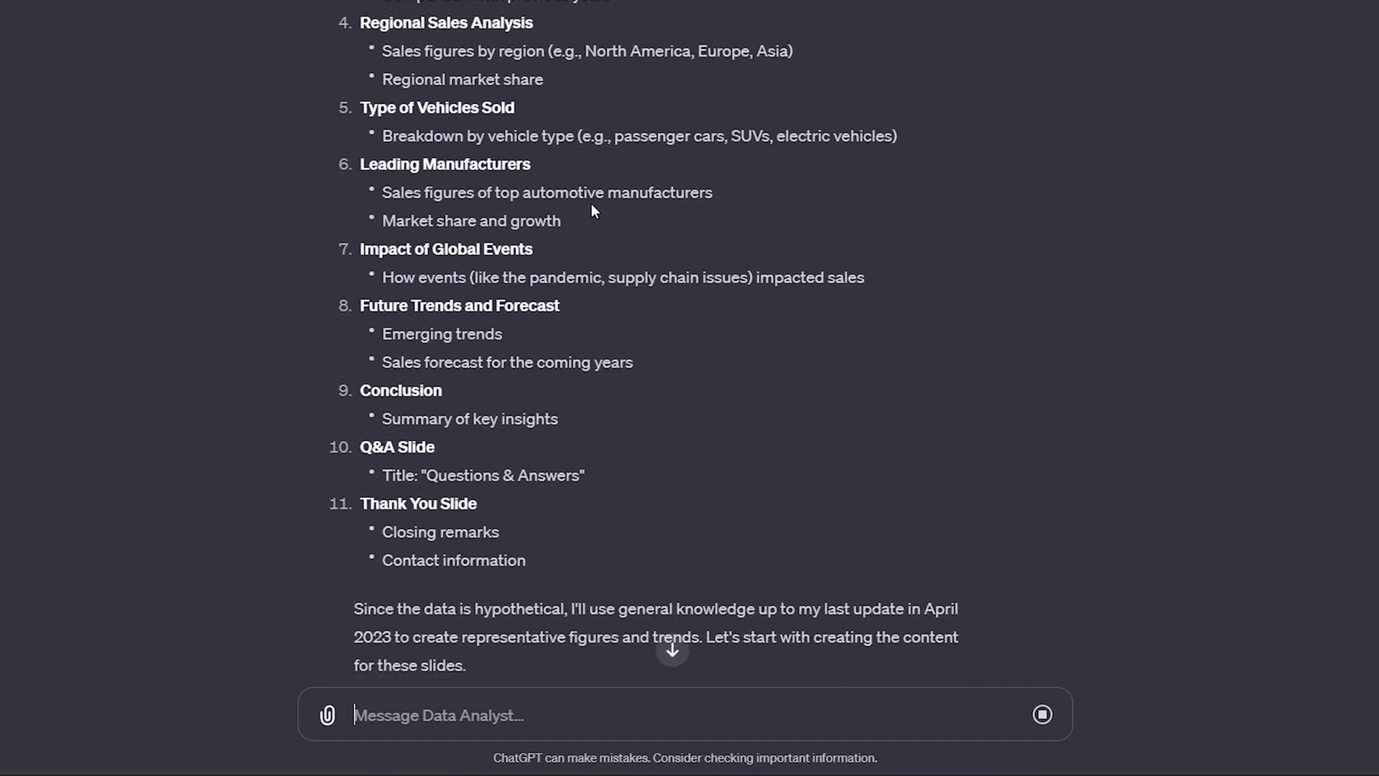
scroll(593, 207, "down", 1)
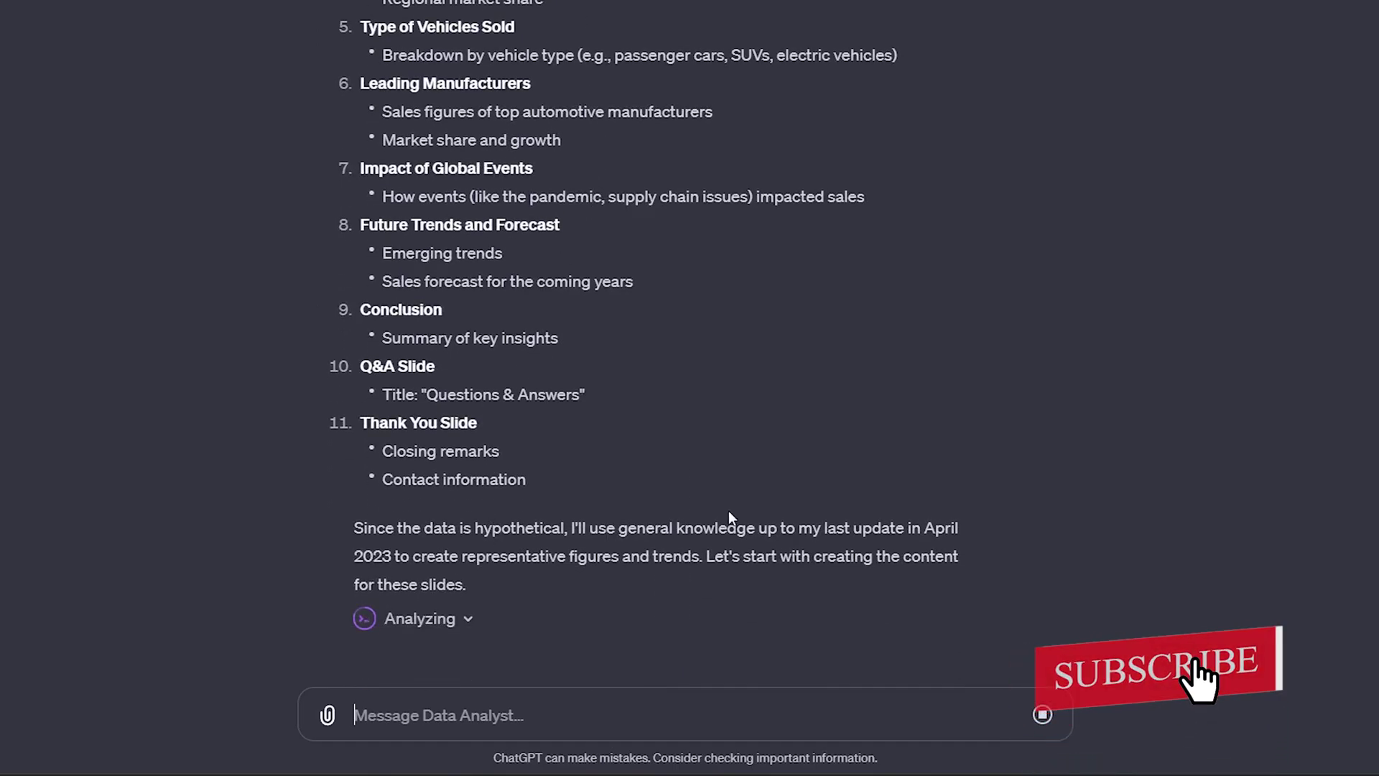
Read Data Analyst's finished reply and download the generated PowerPoint presentation
left_click_drag(584, 524, 684, 529)
left_click(583, 524)
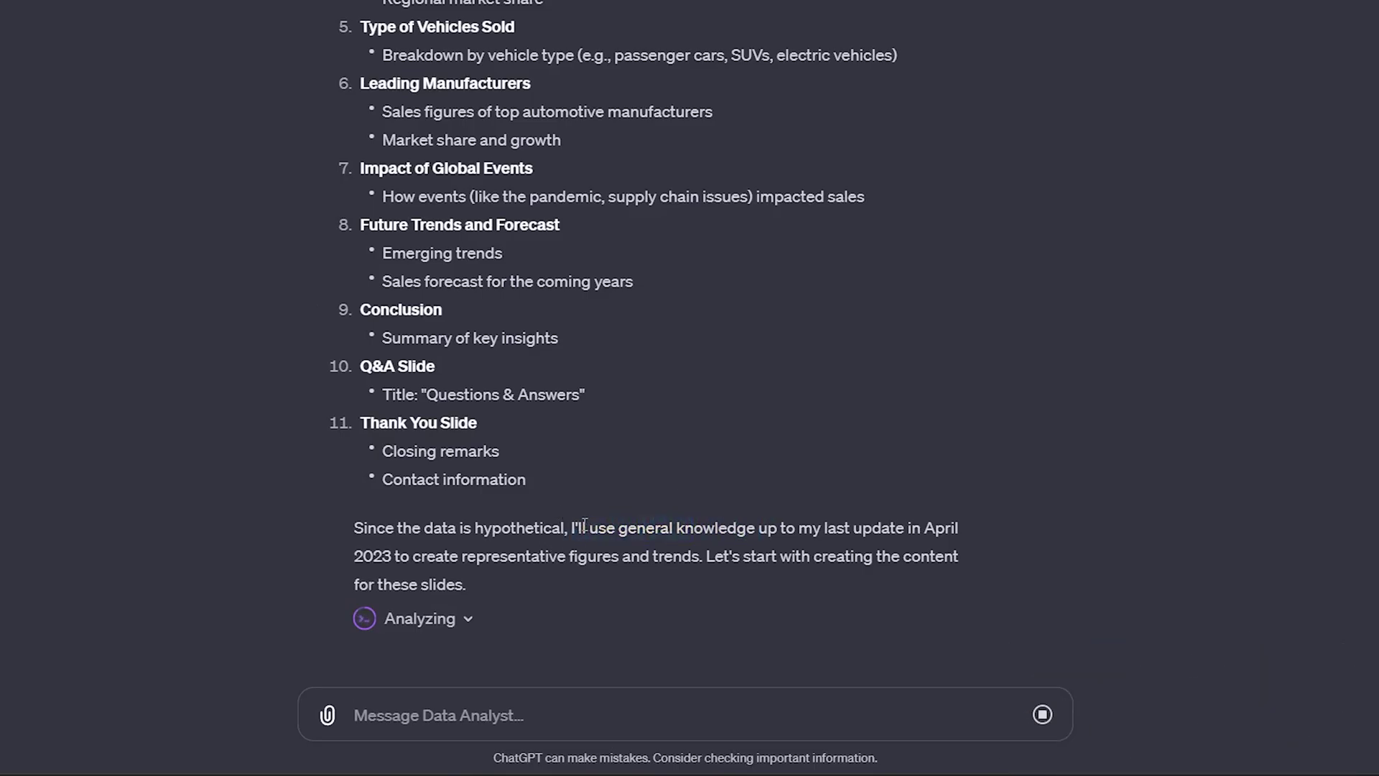
mouse_move(584, 525)
left_mouse_down()
mouse_move(962, 526)
mouse_move(934, 537)
left_mouse_up()
left_click(1123, 531)
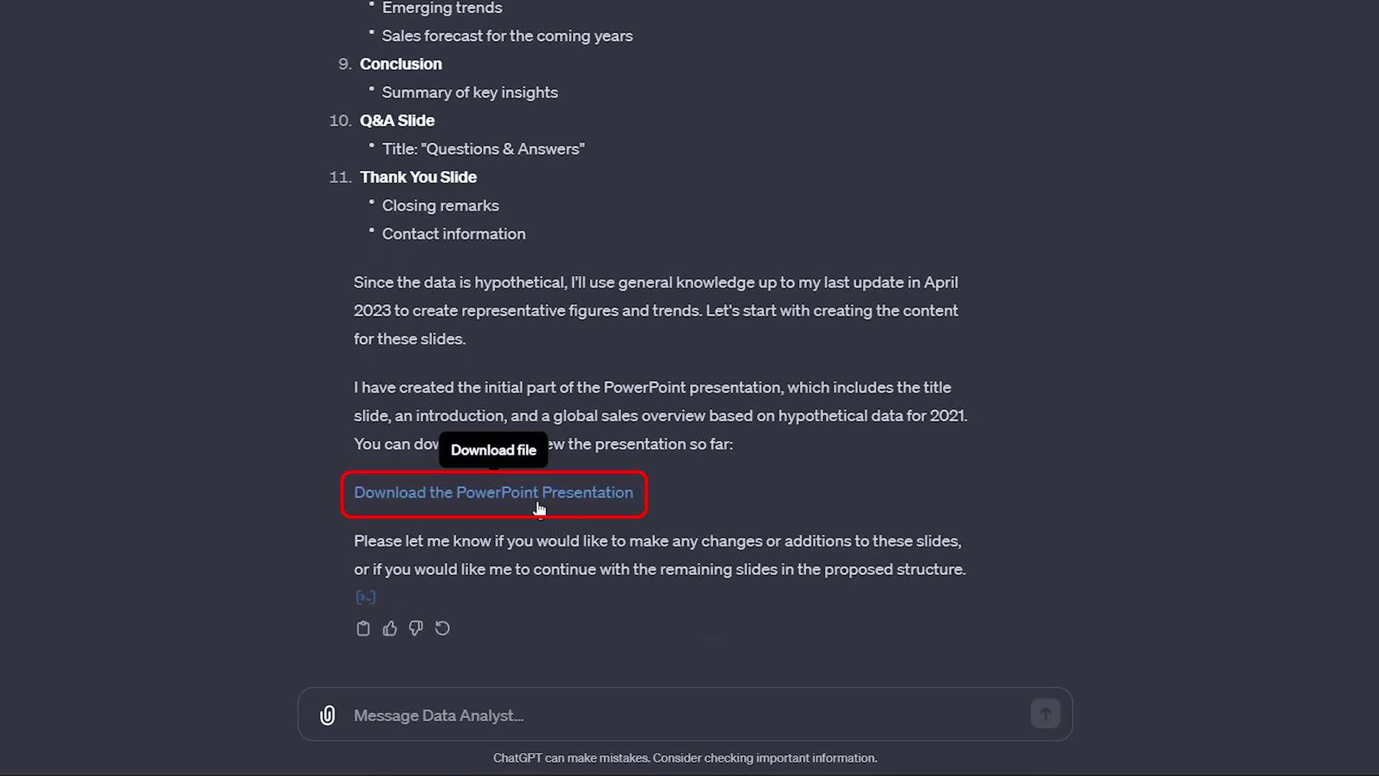
left_click(538, 505)
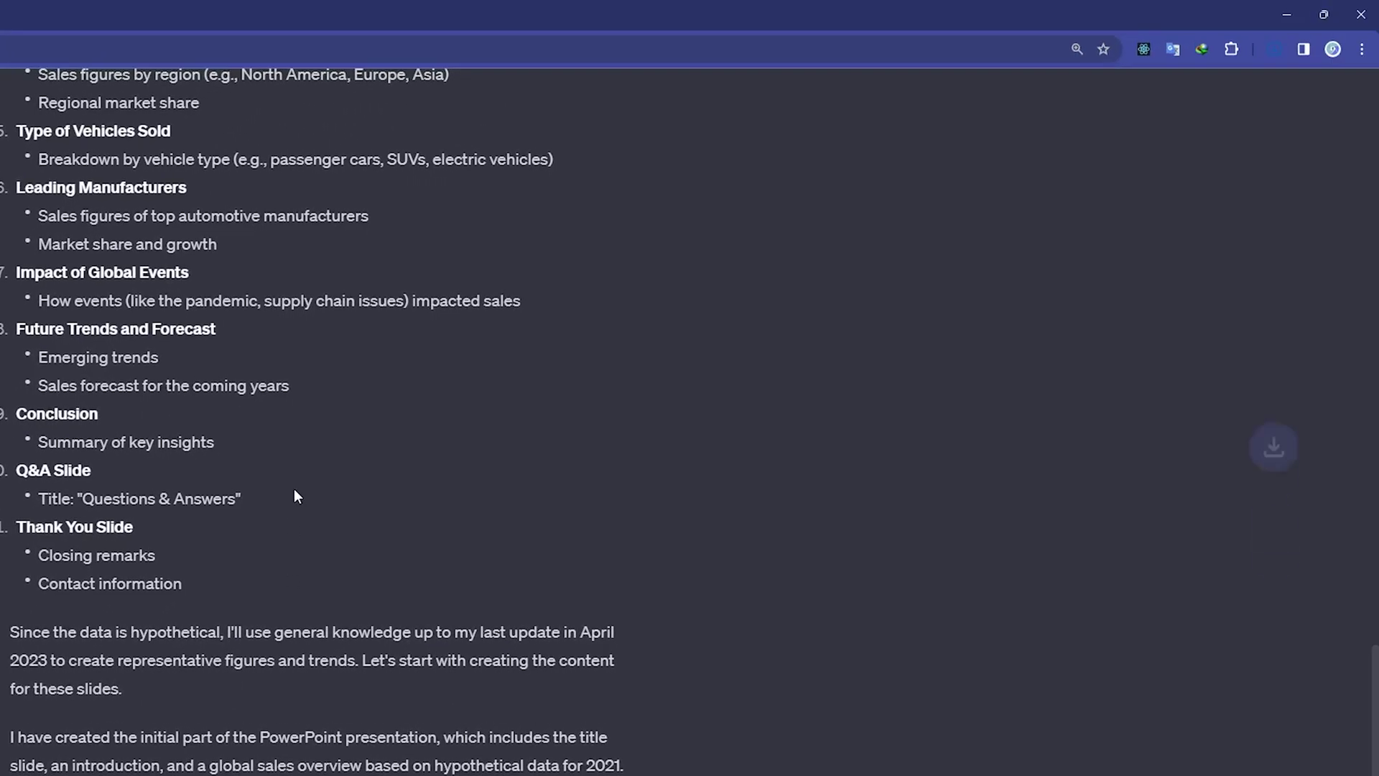
Open the Global Vehicle Sales Analysis 2021 deck, view the Global Sales Overview slide, and return to Chrome
left_click(1165, 84)
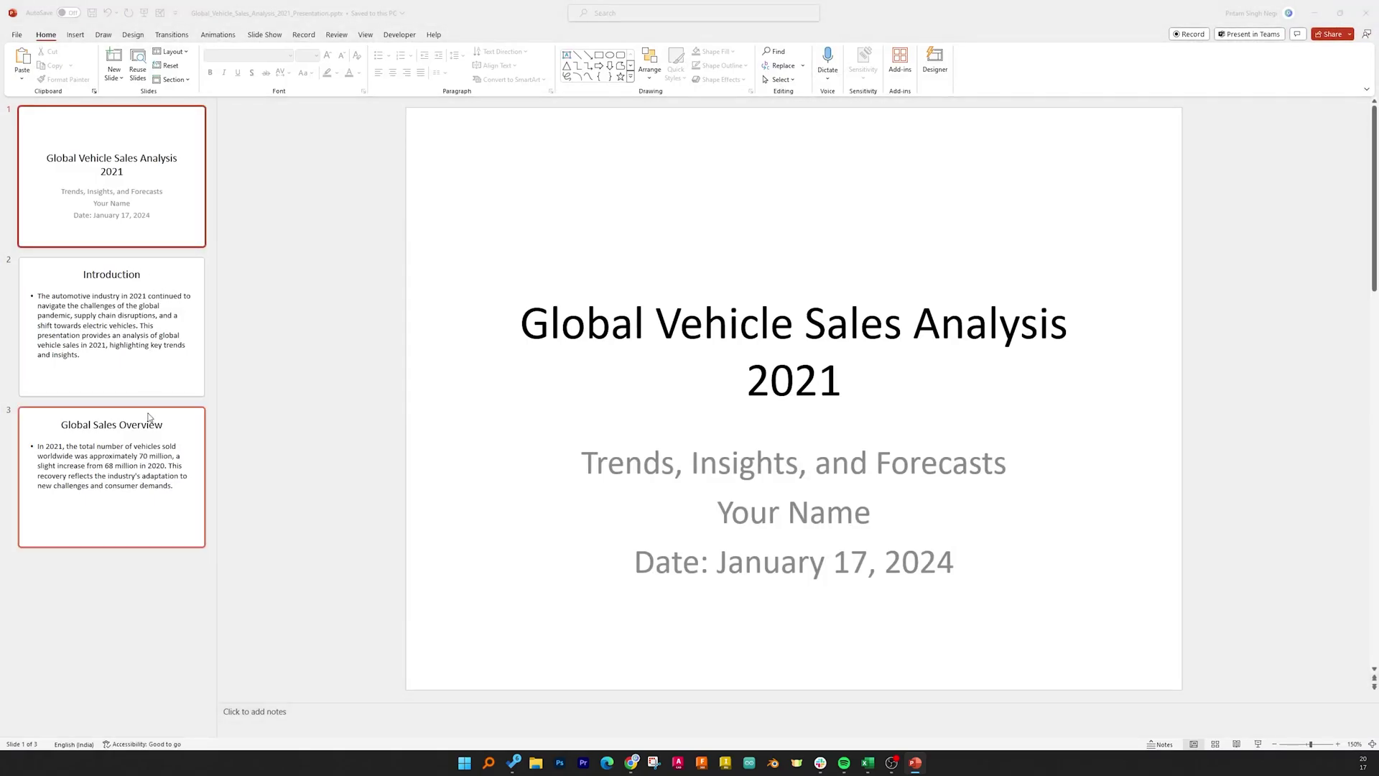
left_click(167, 441)
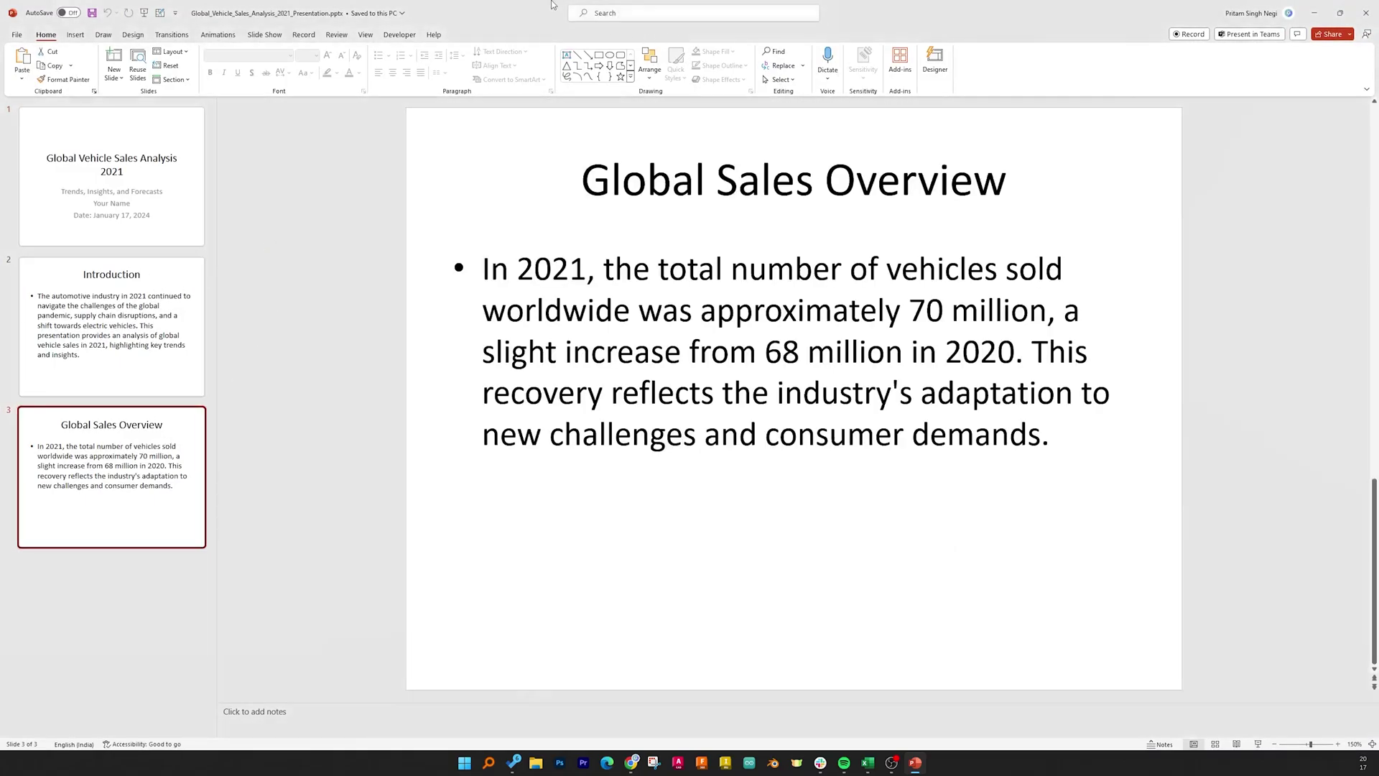
key("alt+Tab")
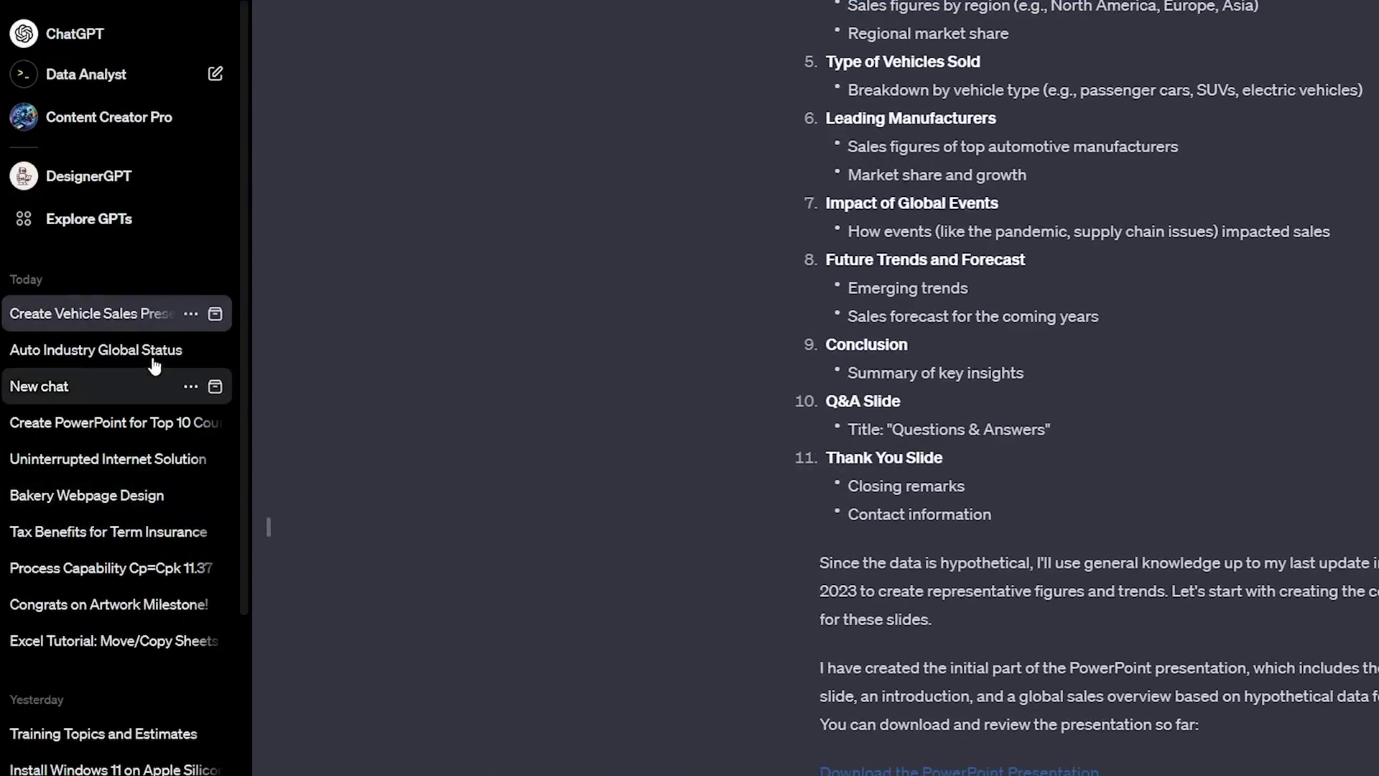
Open the Slide Maker GPT from the Productivity category of Explore GPTs
left_click(102, 222)
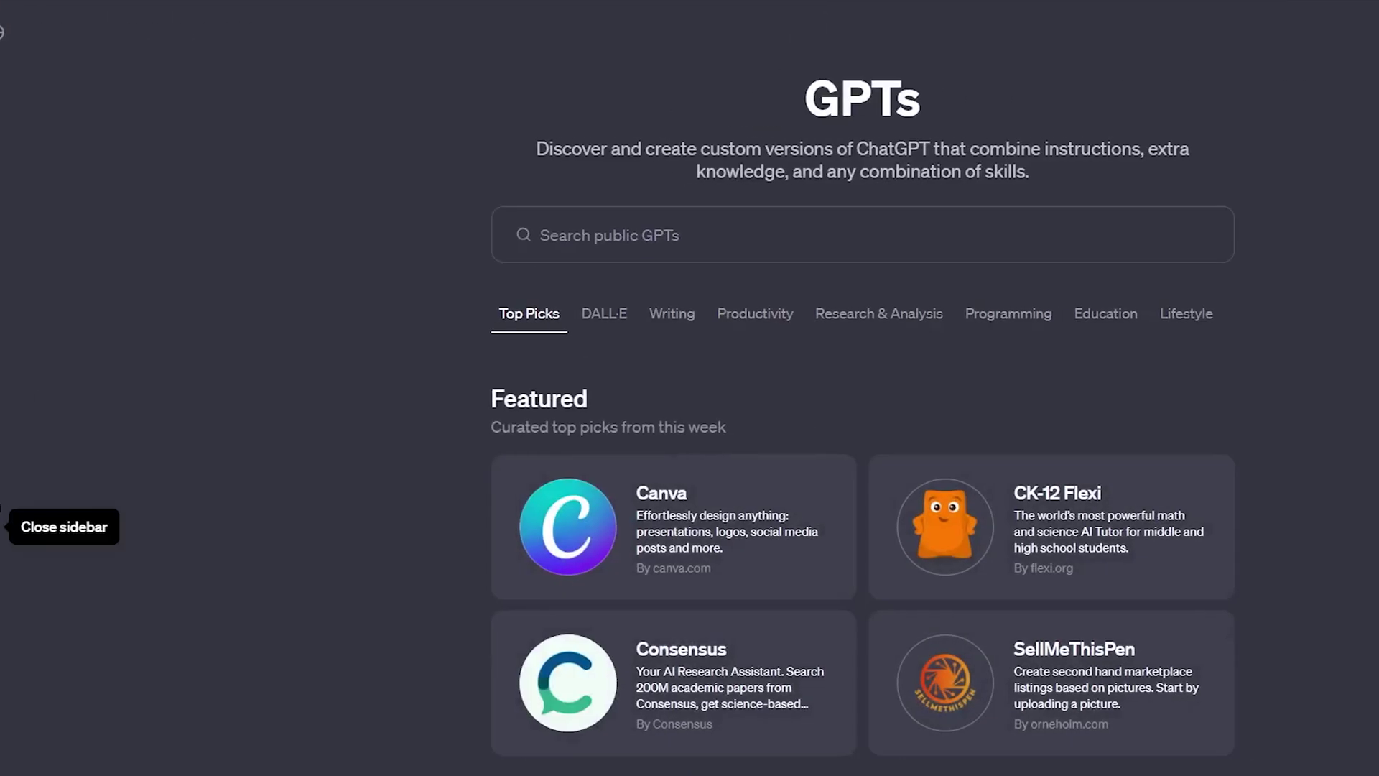
scroll(148, 487, "down", 3)
scroll(249, 483, "down", 2)
scroll(486, 505, "down", 2)
scroll(58, 536, "down", 1)
scroll(288, 527, "down", 1)
scroll(288, 527, "down", 2)
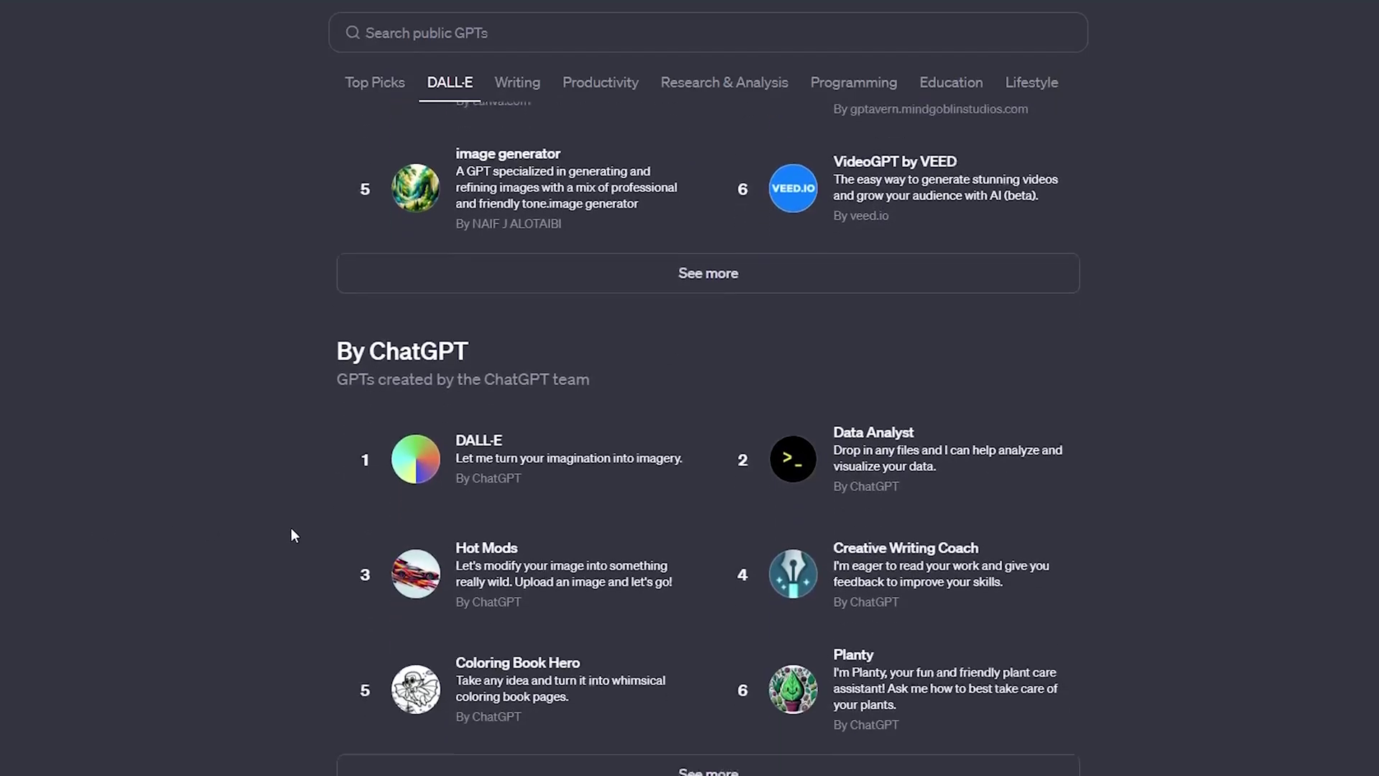
scroll(292, 527, "down", 1)
scroll(298, 523, "up", 3)
scroll(290, 491, "up", 3)
left_click(613, 87)
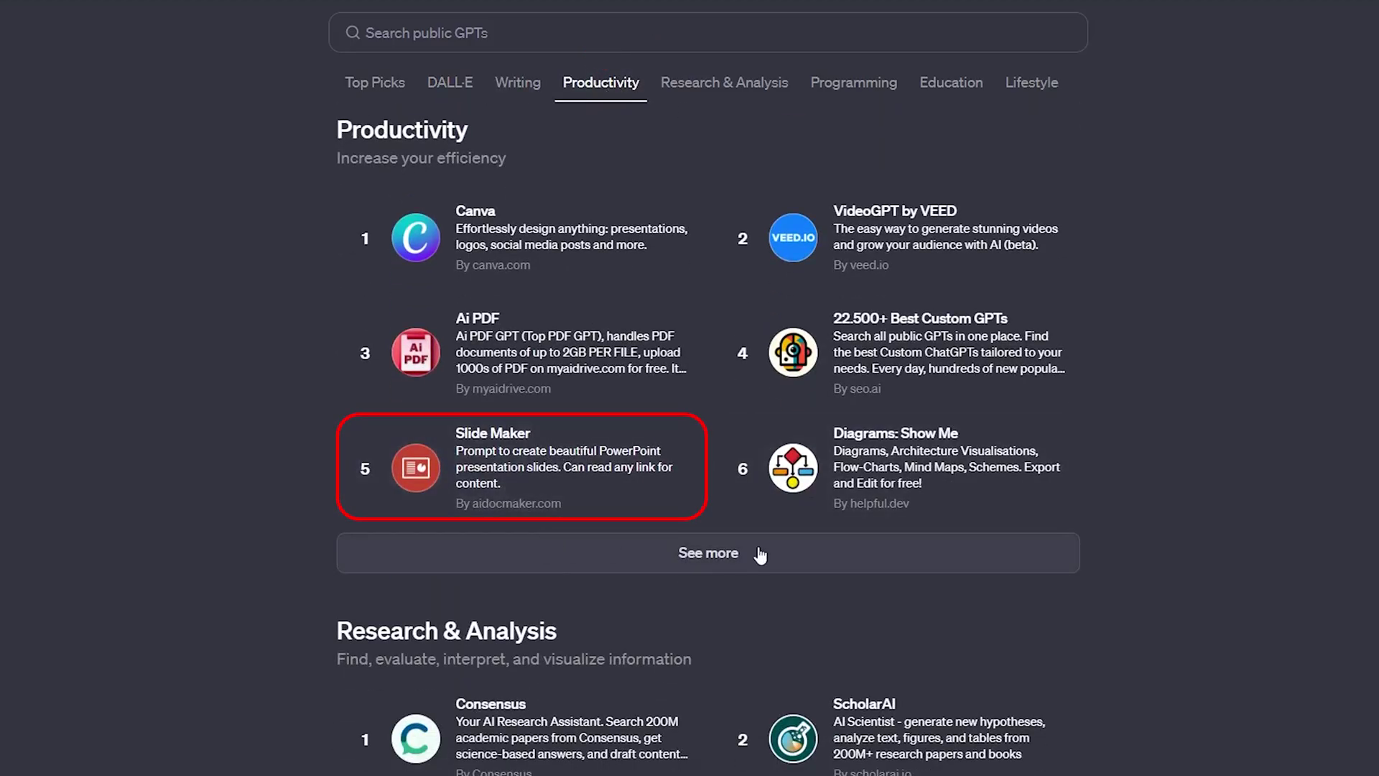
left_click(622, 487)
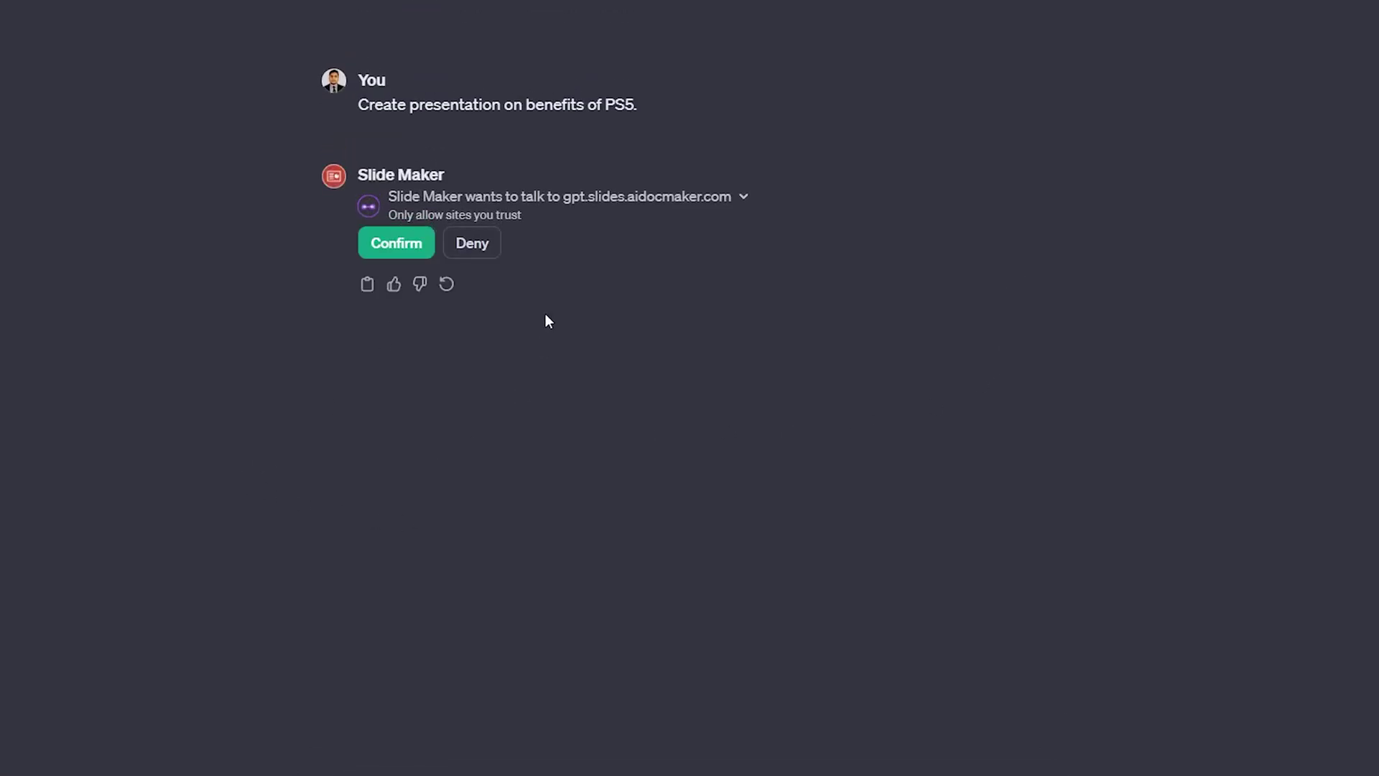
Allow Slide Maker to contact its slide site
left_click(391, 254)
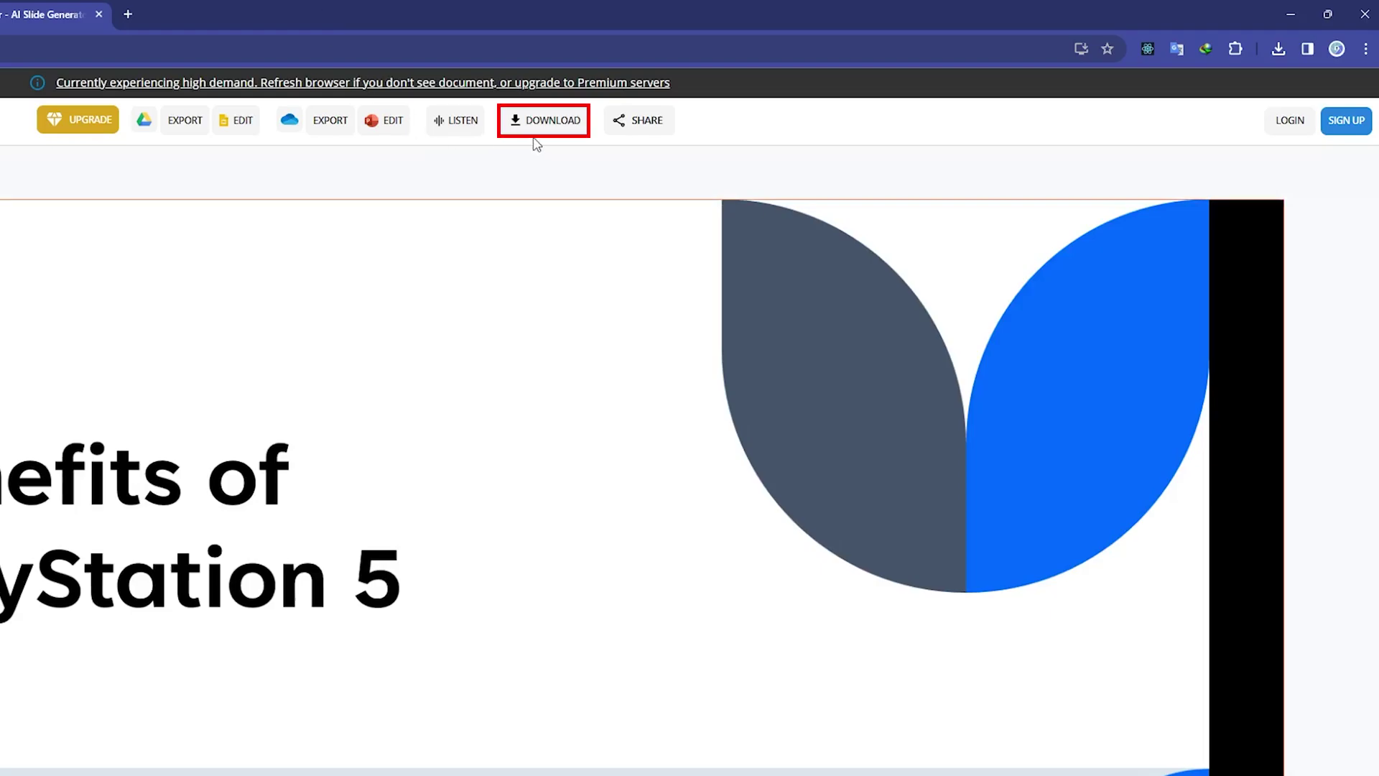
Download the Benefits of PlayStation 5 deck as a PPTX and open it
left_click(539, 124)
left_click(560, 162)
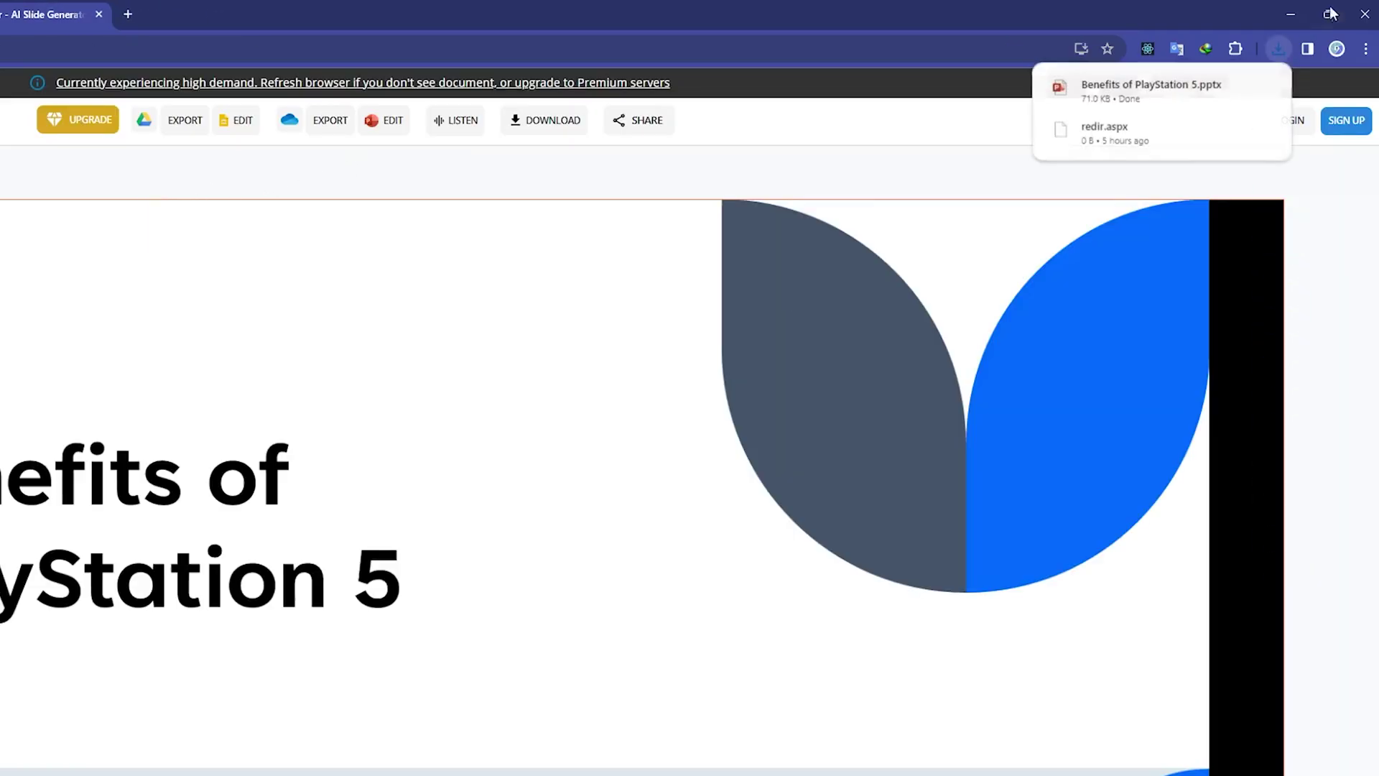
left_click(1148, 84)
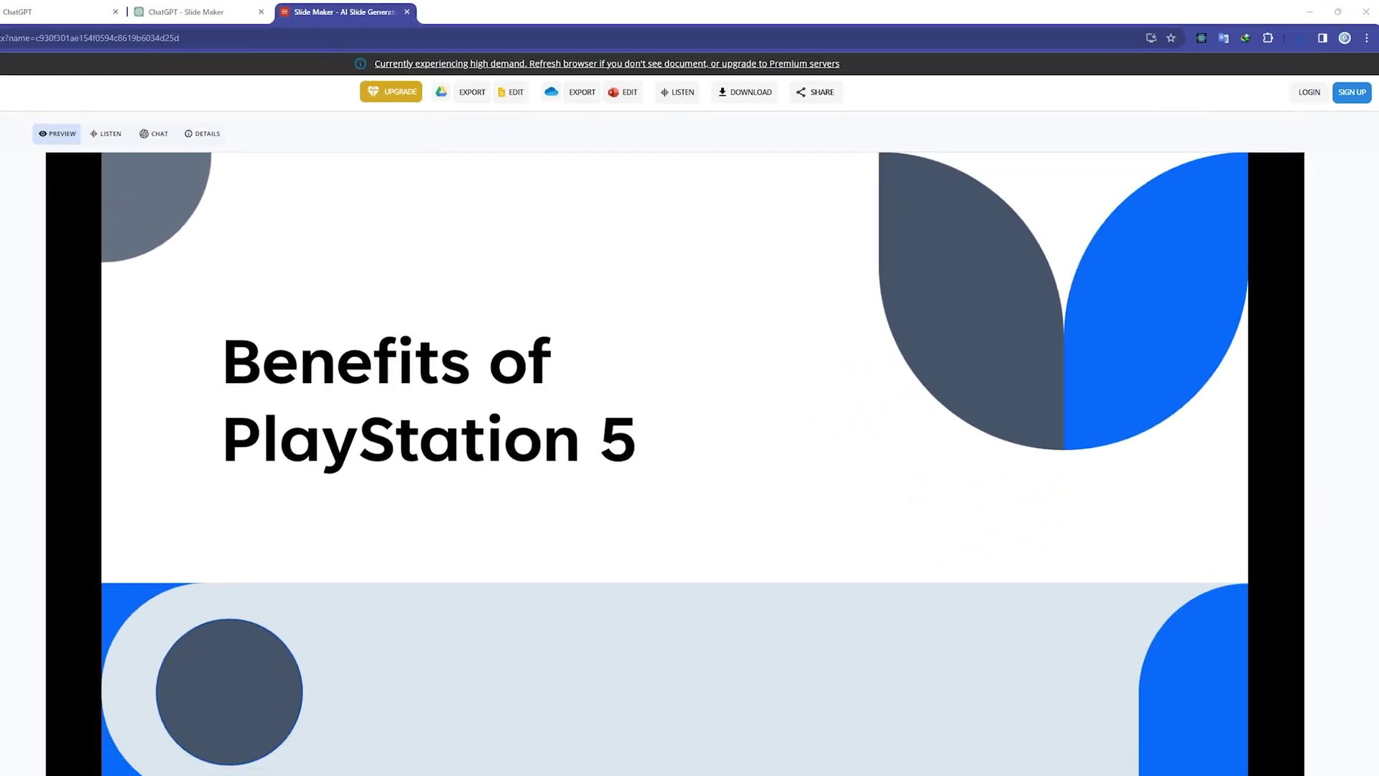